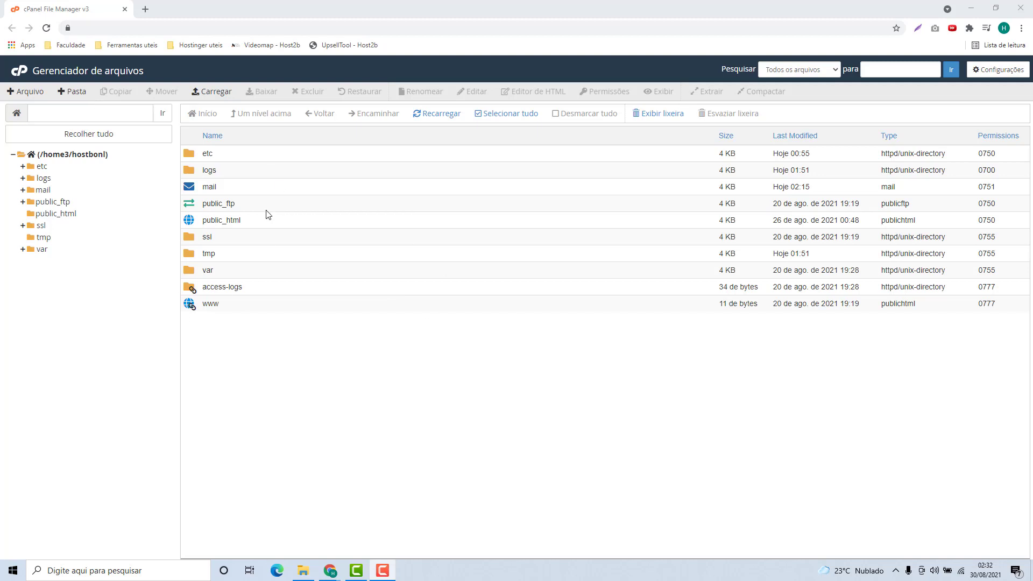
Step: Open the public_html folder and permanently delete its index.html file, bypassing the trash
{"action": "left_click", "coordinate": [204, 222]}
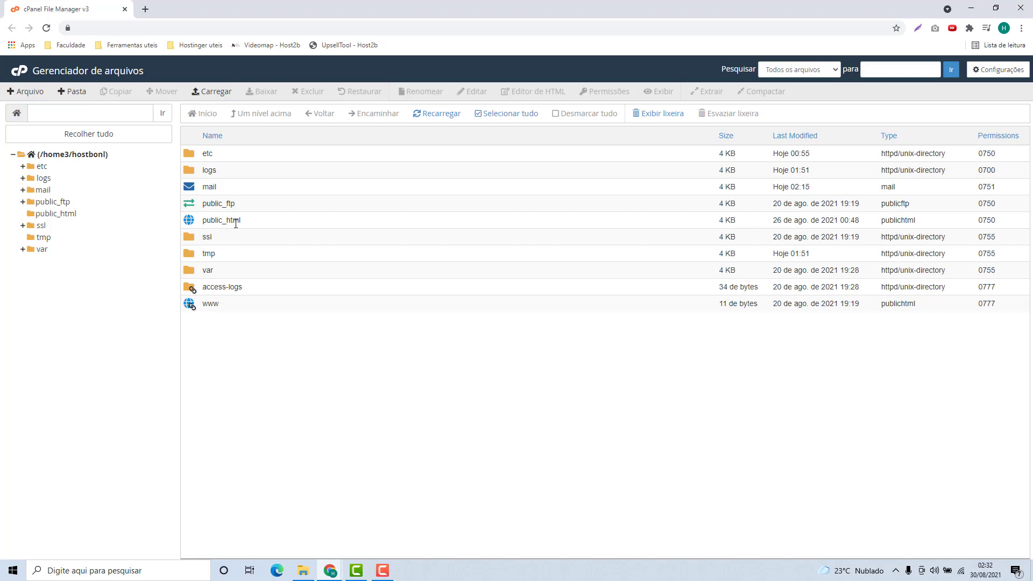
{"action": "double_click", "coordinate": [256, 225]}
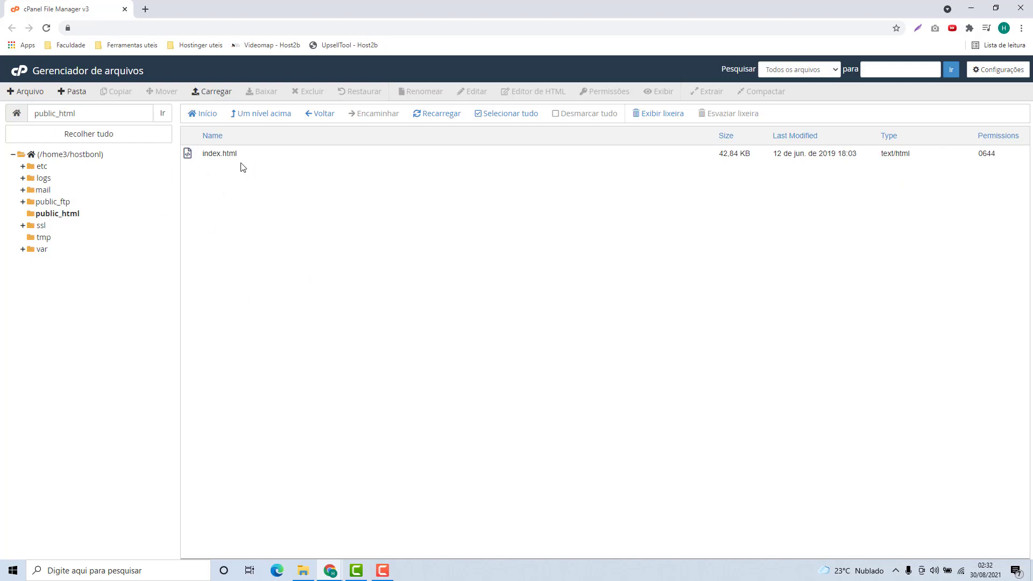
{"action": "left_click", "coordinate": [275, 156]}
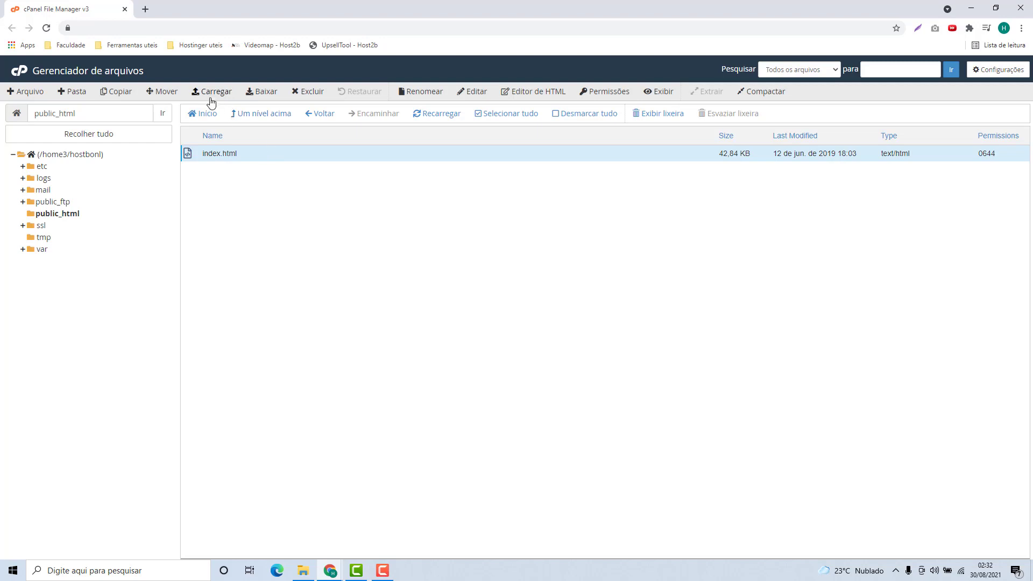
{"action": "left_click", "coordinate": [306, 92]}
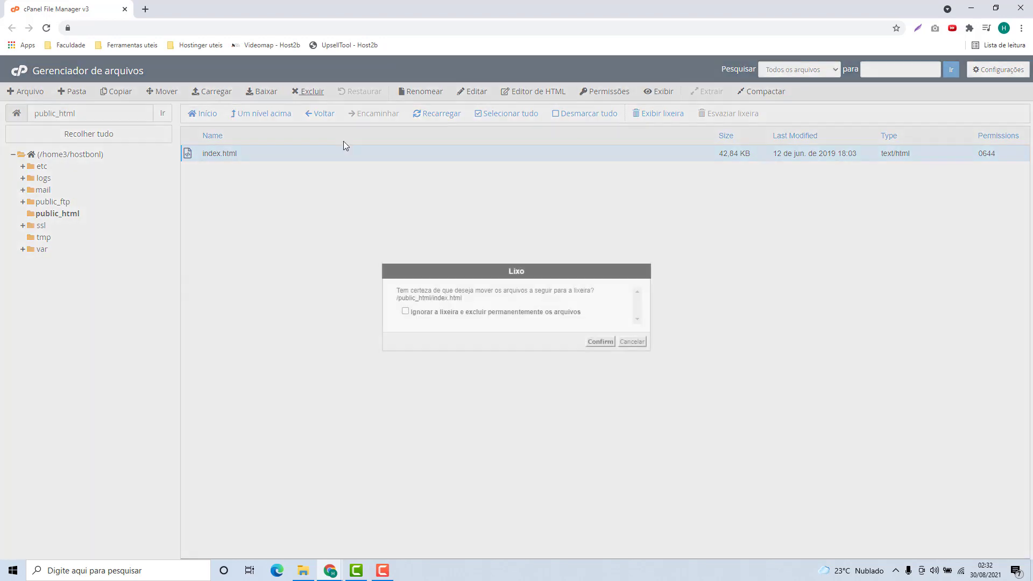
{"action": "left_click", "coordinate": [404, 311]}
{"action": "left_click", "coordinate": [599, 342]}
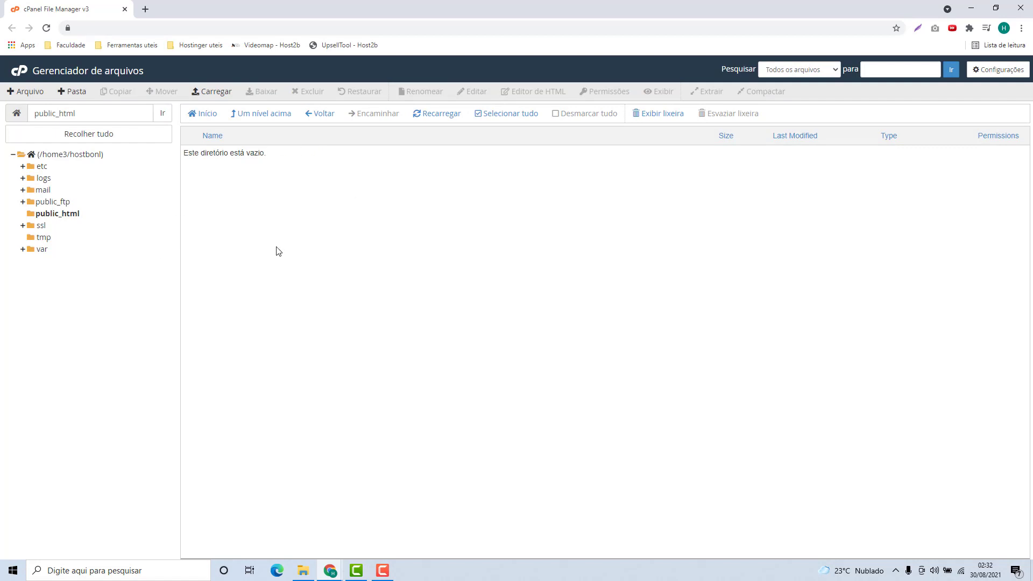
Step: Switch to the desktop and examine the website files in the Site folder and its assets subfolder
{"action": "left_click", "coordinate": [966, 10]}
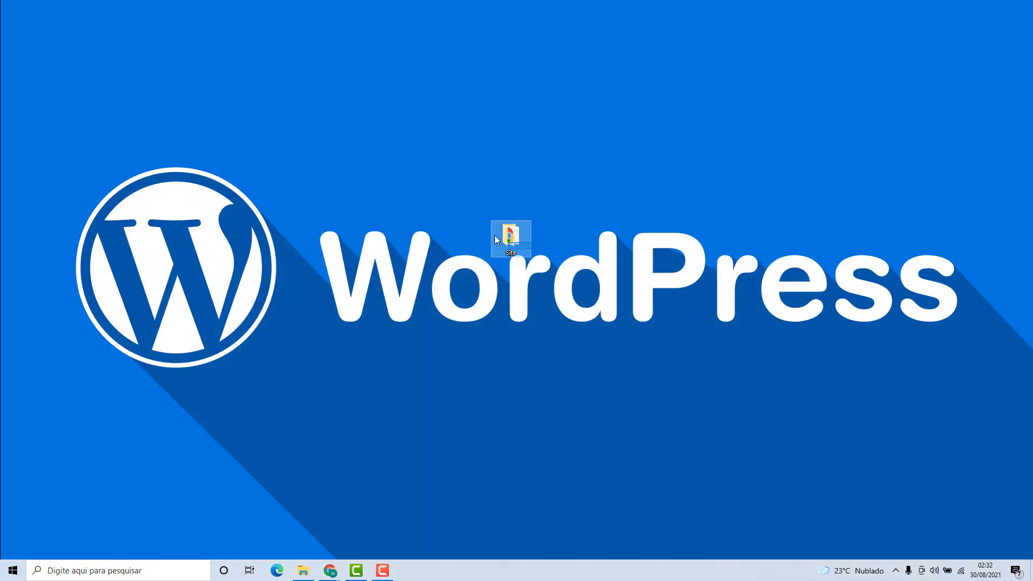
{"action": "double_click", "coordinate": [510, 236]}
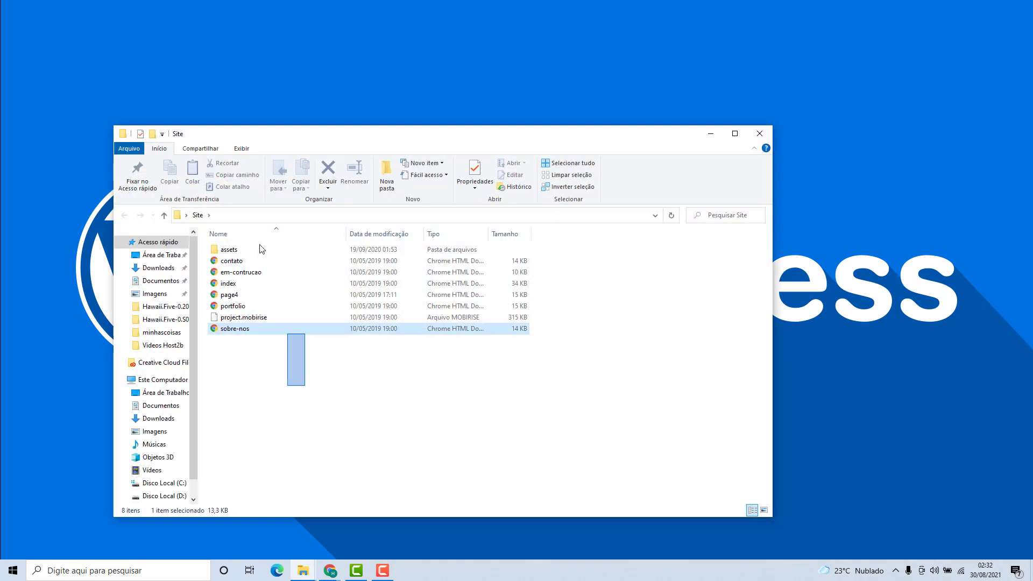
{"action": "left_click_drag", "start_coordinate": [260, 249], "coordinate": [242, 226]}
{"action": "left_click", "coordinate": [280, 415]}
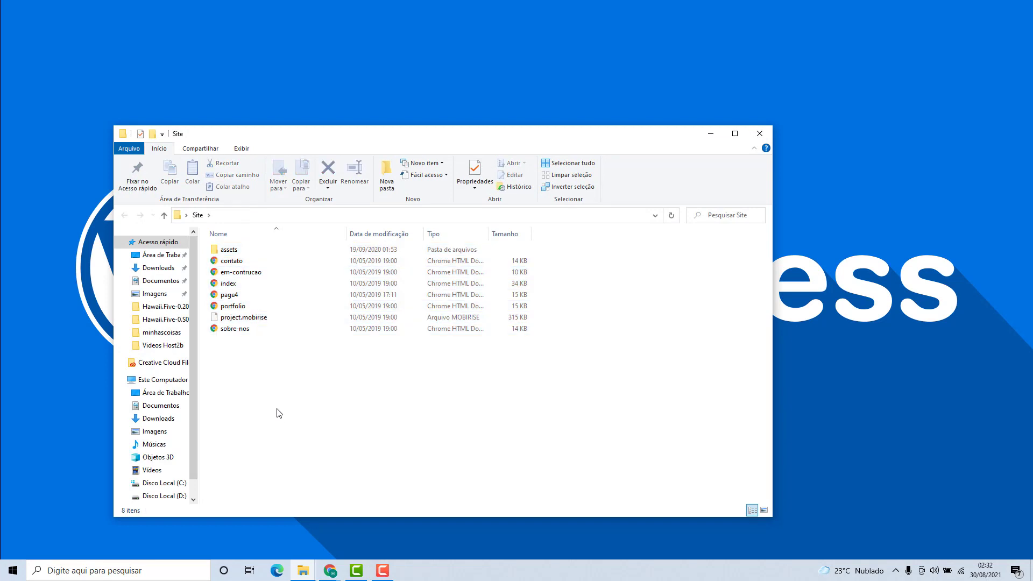
{"action": "left_click_drag", "start_coordinate": [268, 392], "coordinate": [233, 262]}
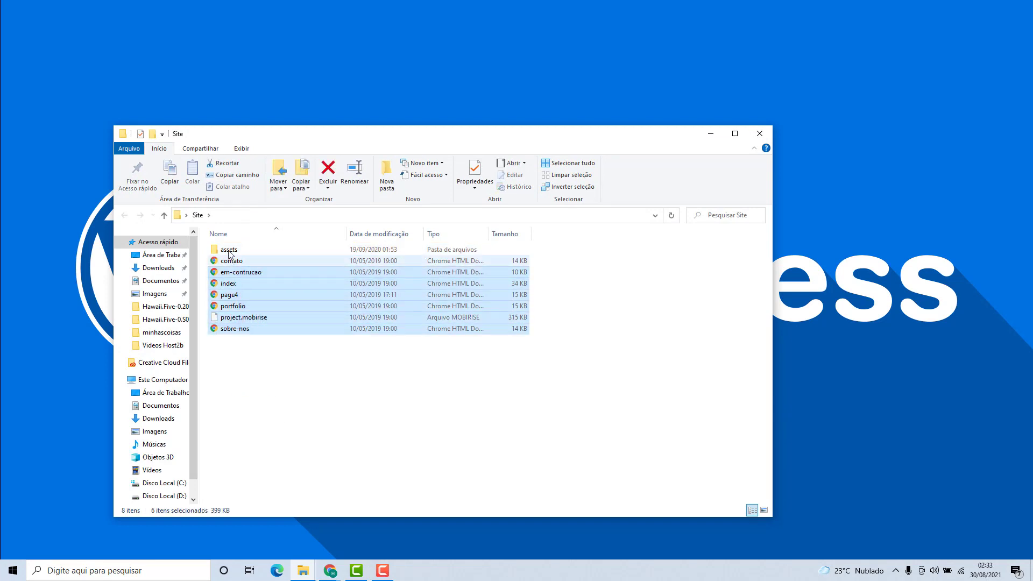
{"action": "double_click", "coordinate": [230, 250]}
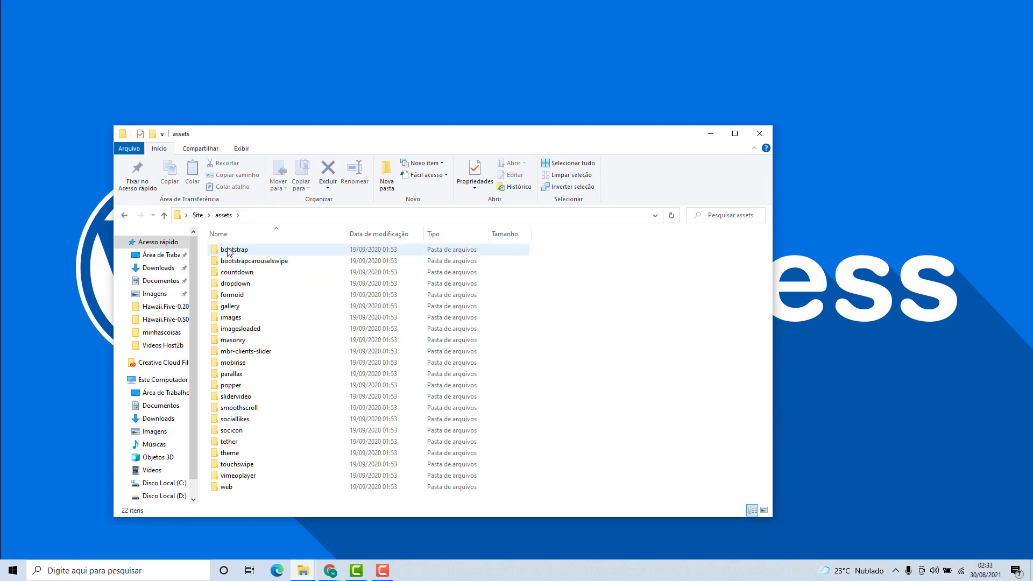
{"action": "key", "text": "alt+Left"}
{"action": "left_click_drag", "start_coordinate": [235, 378], "coordinate": [226, 253]}
{"action": "left_click", "coordinate": [229, 252]}
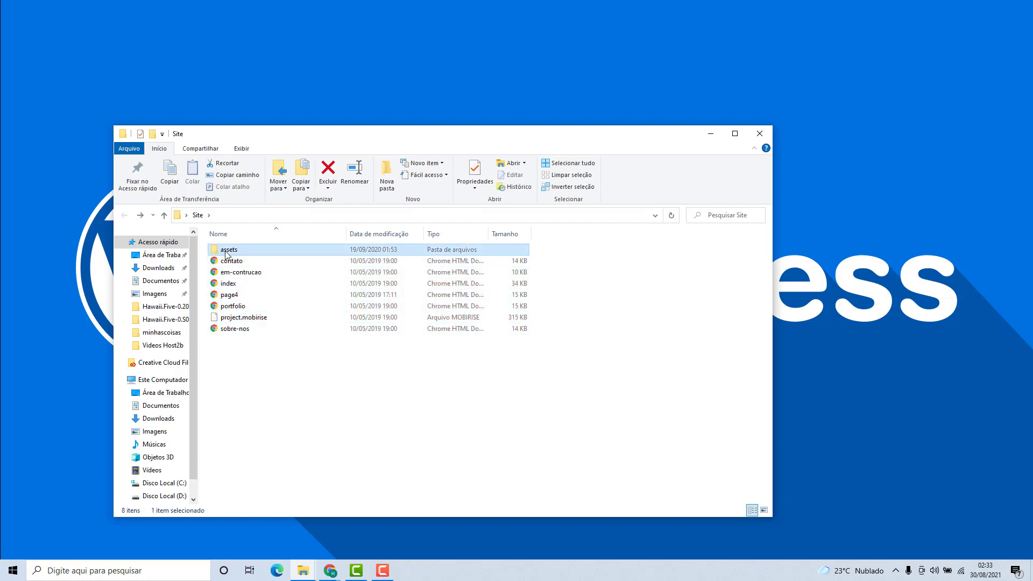
{"action": "double_click", "coordinate": [229, 252]}
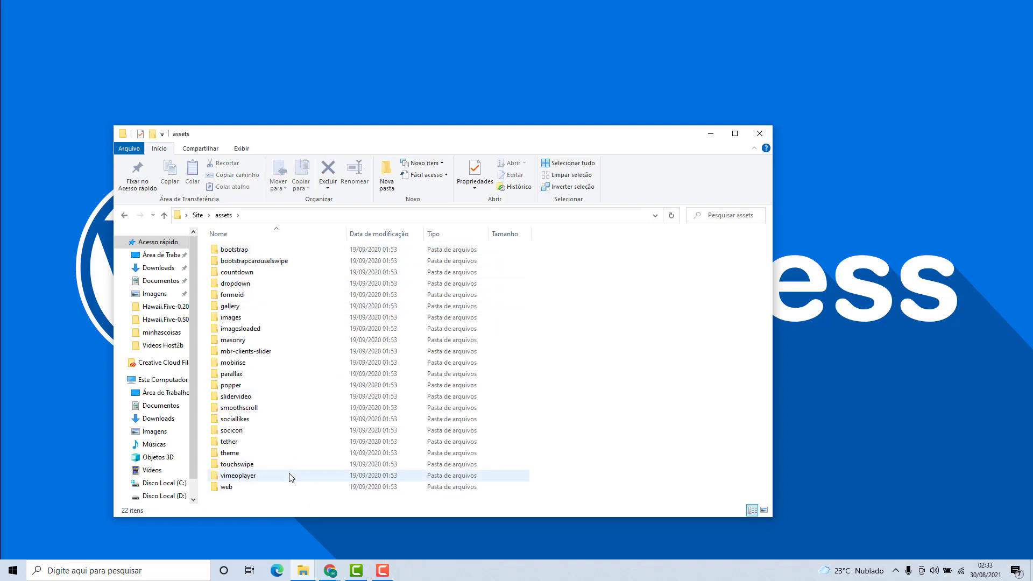
{"action": "key", "text": "alt+Left"}
{"action": "left_click_drag", "start_coordinate": [281, 472], "coordinate": [225, 240]}
{"action": "left_click", "coordinate": [618, 269]}
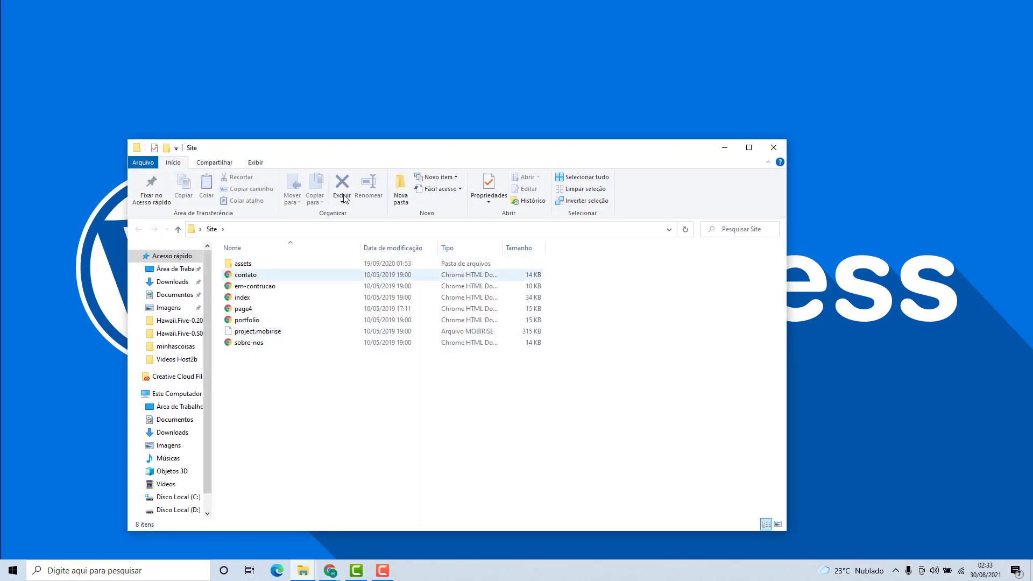
{"action": "left_click", "coordinate": [782, 150]}
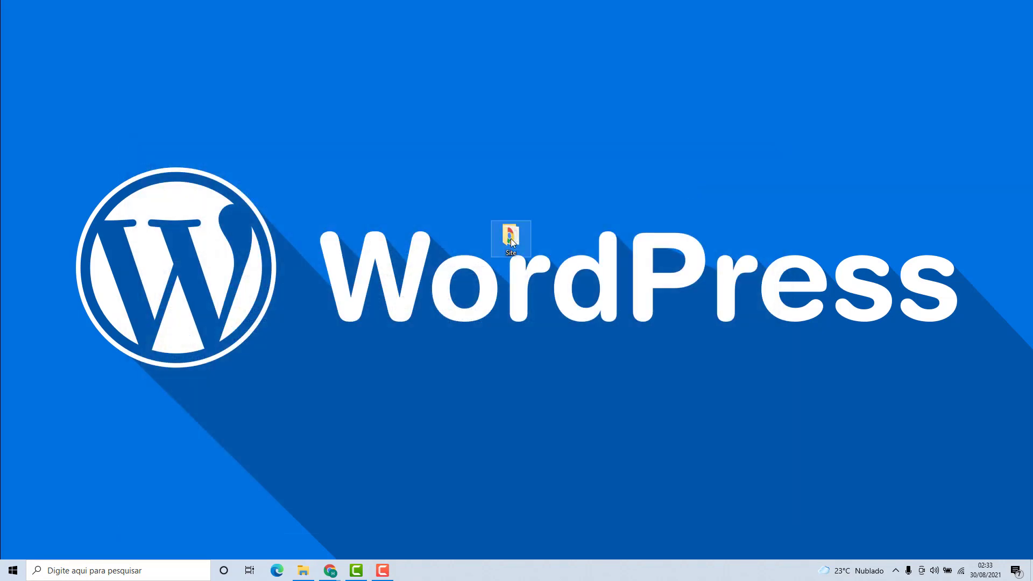
Step: Compress the desktop Site folder into a ZIP archive named site.zip and place the archive beside the folder
{"action": "mouse_move", "coordinate": [517, 230]}
{"action": "right_click", "coordinate": [508, 236]}
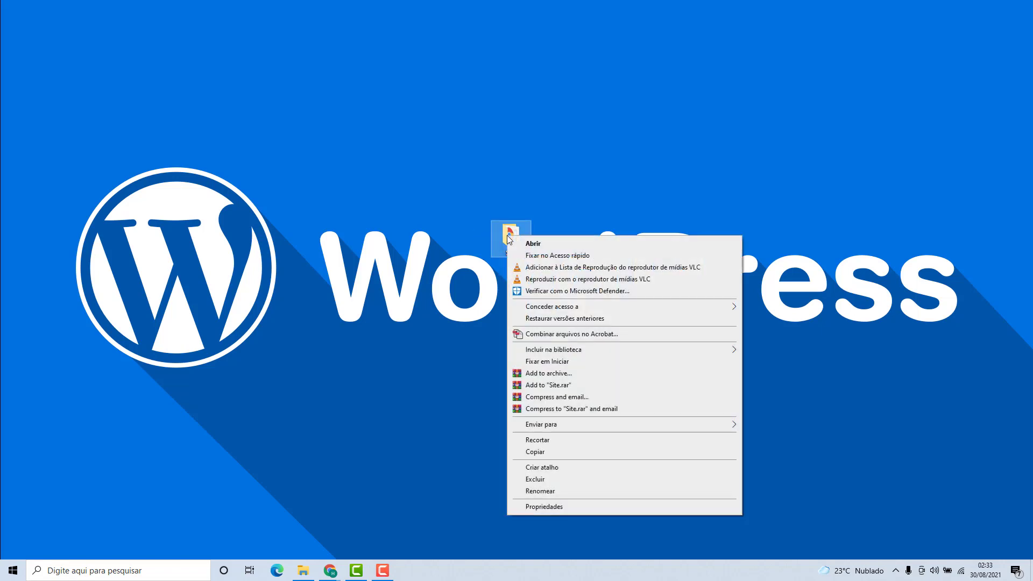
{"action": "left_click", "coordinate": [541, 373]}
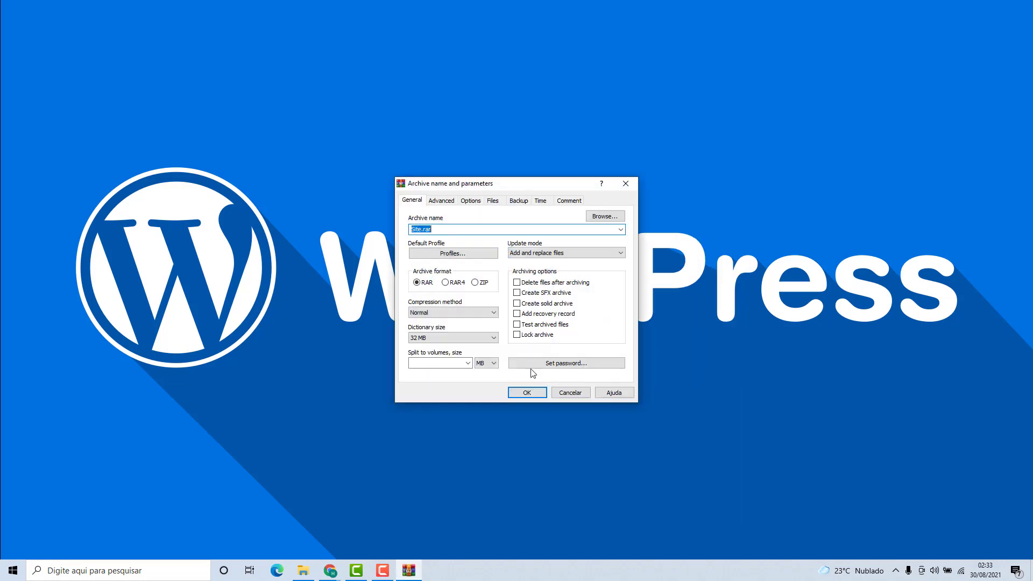
{"action": "left_click", "coordinate": [428, 229]}
{"action": "left_click_drag", "start_coordinate": [433, 230], "coordinate": [401, 232]}
{"action": "type", "text": "site"}
{"action": "left_click", "coordinate": [475, 283]}
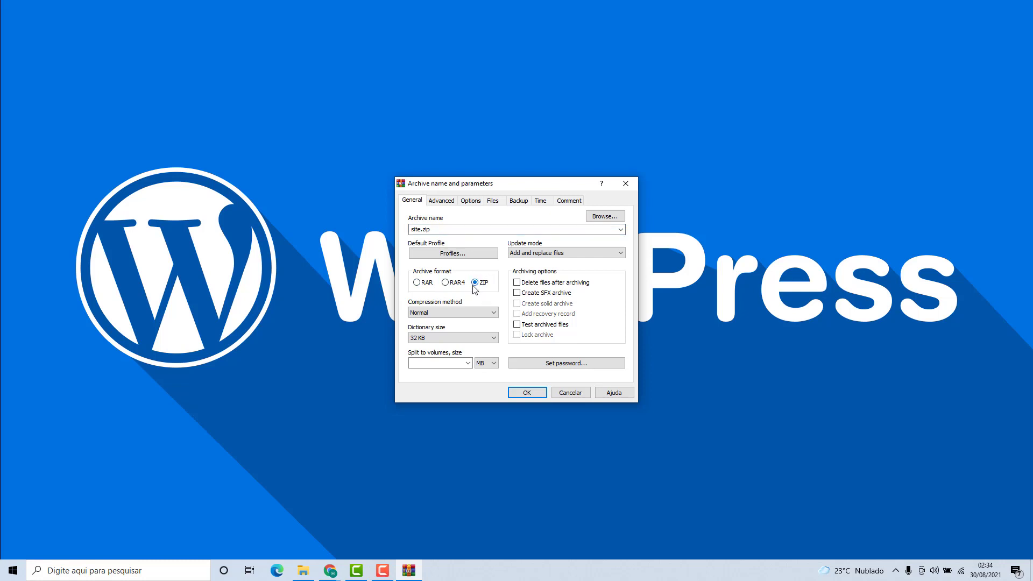
{"action": "left_click", "coordinate": [519, 395]}
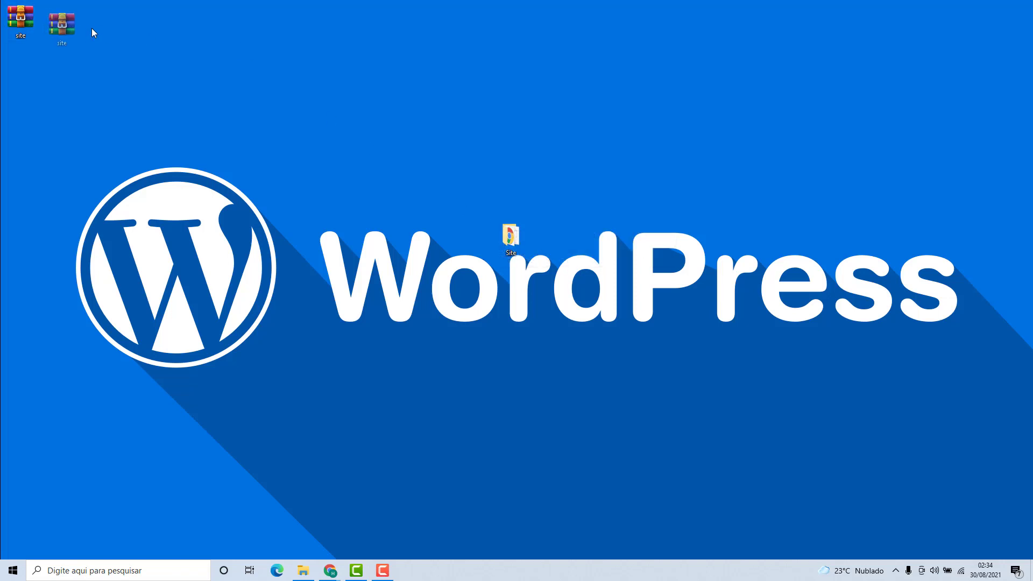
{"action": "left_click_drag", "start_coordinate": [92, 28], "coordinate": [554, 238]}
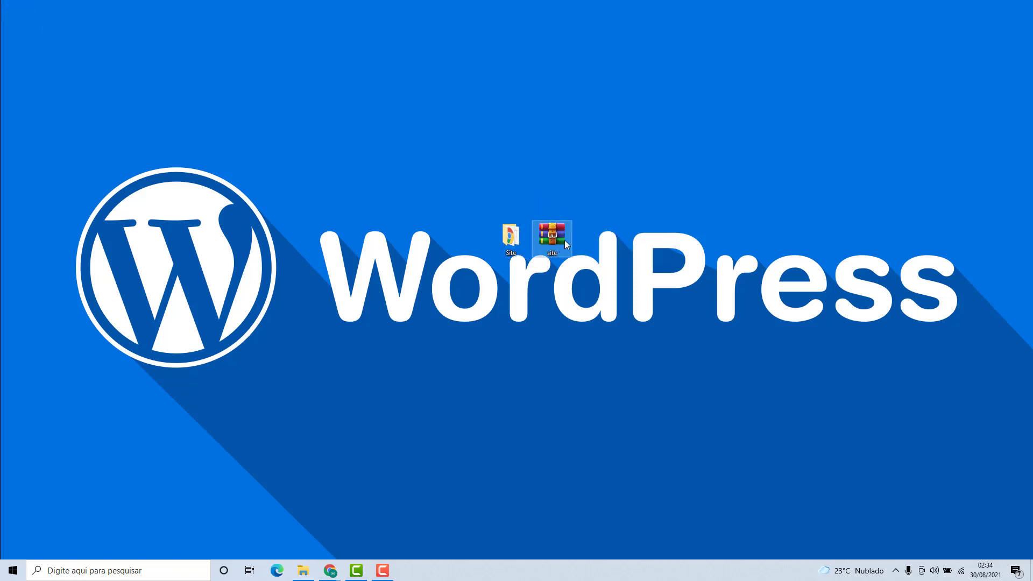
{"action": "left_click", "coordinate": [618, 229]}
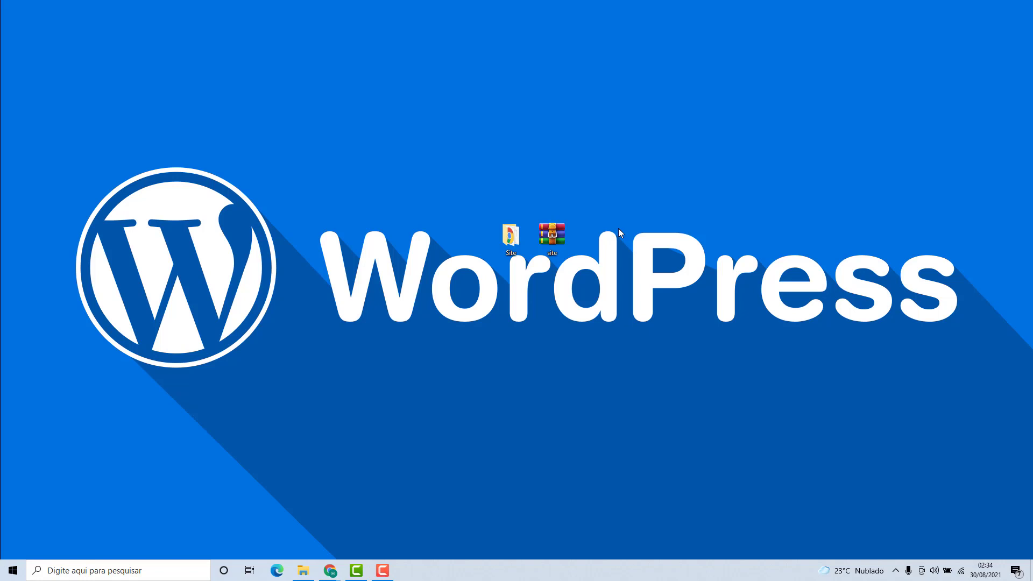
Step: Check the Site folder's contents once more, then close the folder
{"action": "double_click", "coordinate": [511, 235]}
{"action": "left_click_drag", "start_coordinate": [415, 438], "coordinate": [312, 271]}
{"action": "left_click", "coordinate": [788, 162]}
Step: Switch to the cPanel File Manager in Chrome, upload site.zip from the desktop to public_html, and return to that folder
{"action": "mouse_move", "coordinate": [330, 570]}
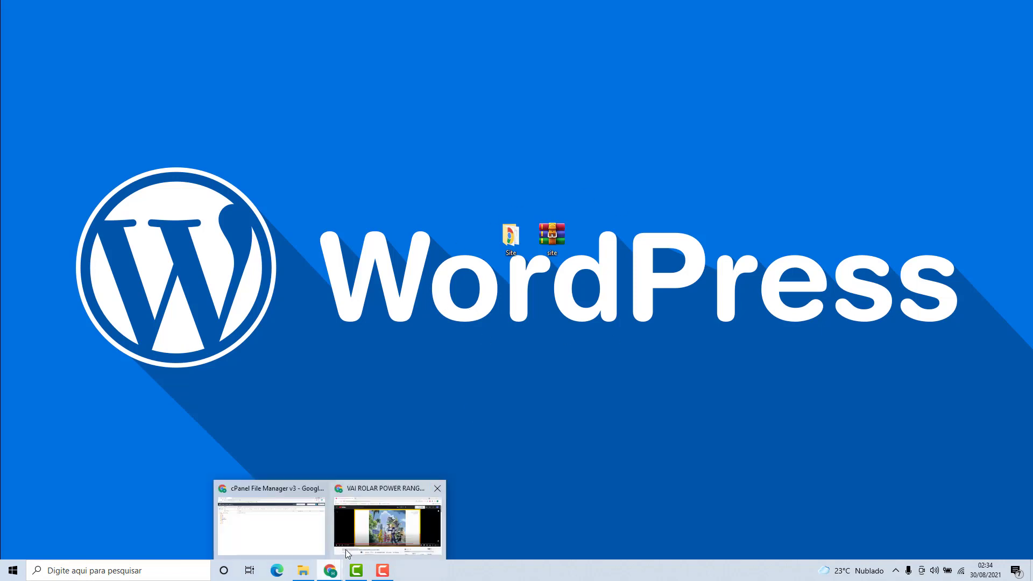
{"action": "left_click", "coordinate": [299, 515]}
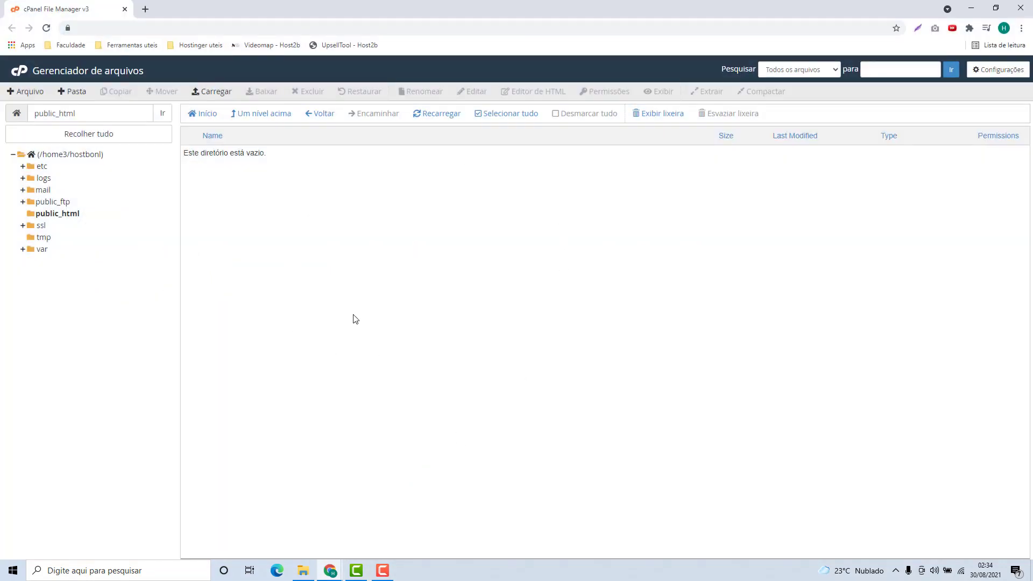
{"action": "left_click", "coordinate": [216, 92]}
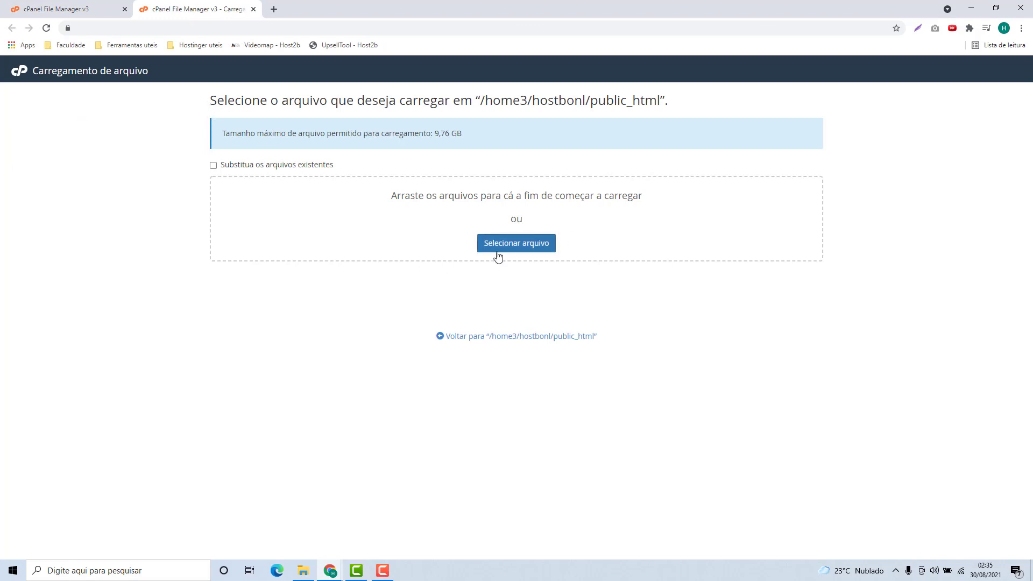
{"action": "left_click", "coordinate": [528, 253]}
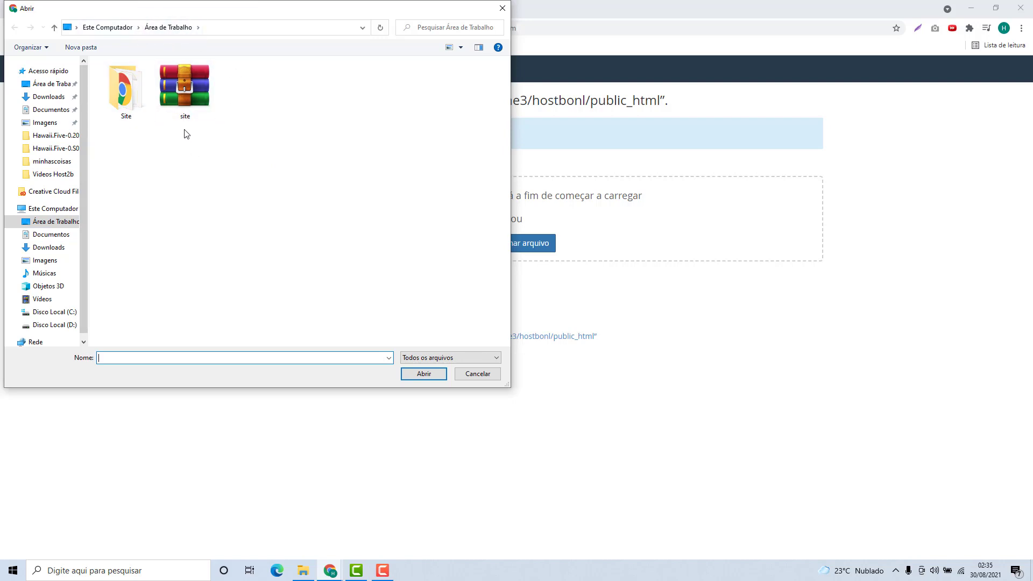
{"action": "left_click", "coordinate": [192, 86]}
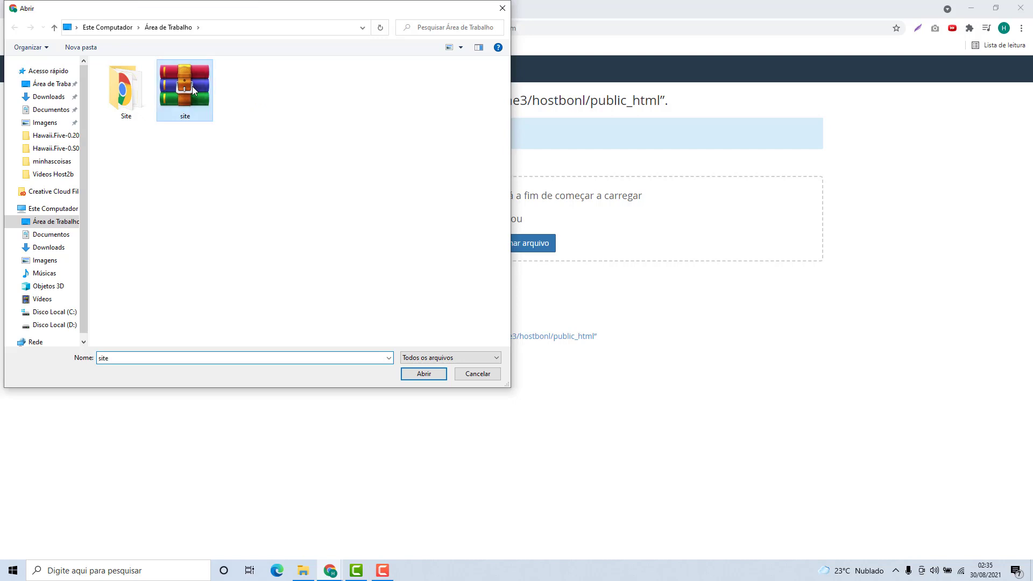
{"action": "left_click", "coordinate": [415, 374]}
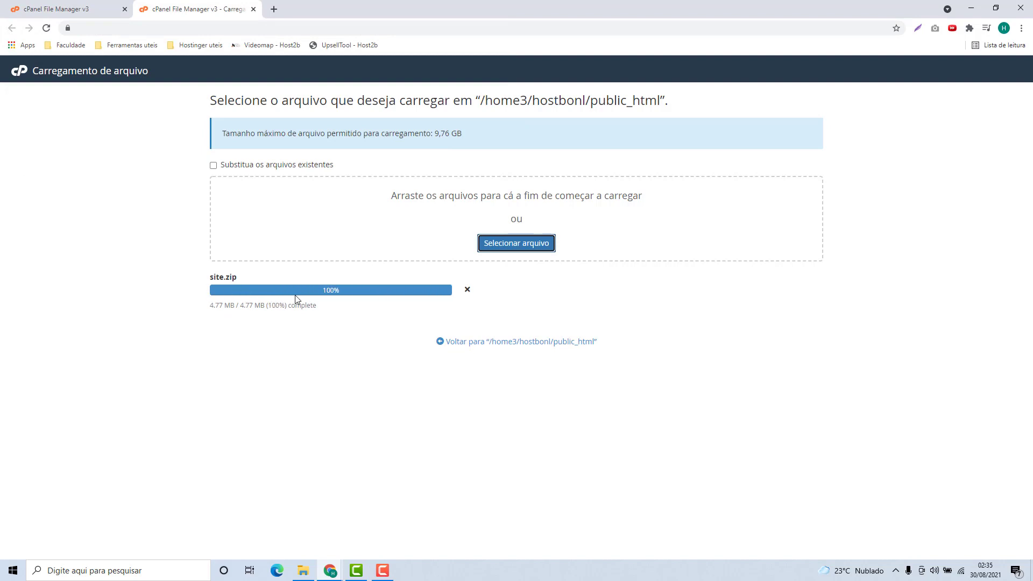
{"action": "left_click", "coordinate": [323, 292]}
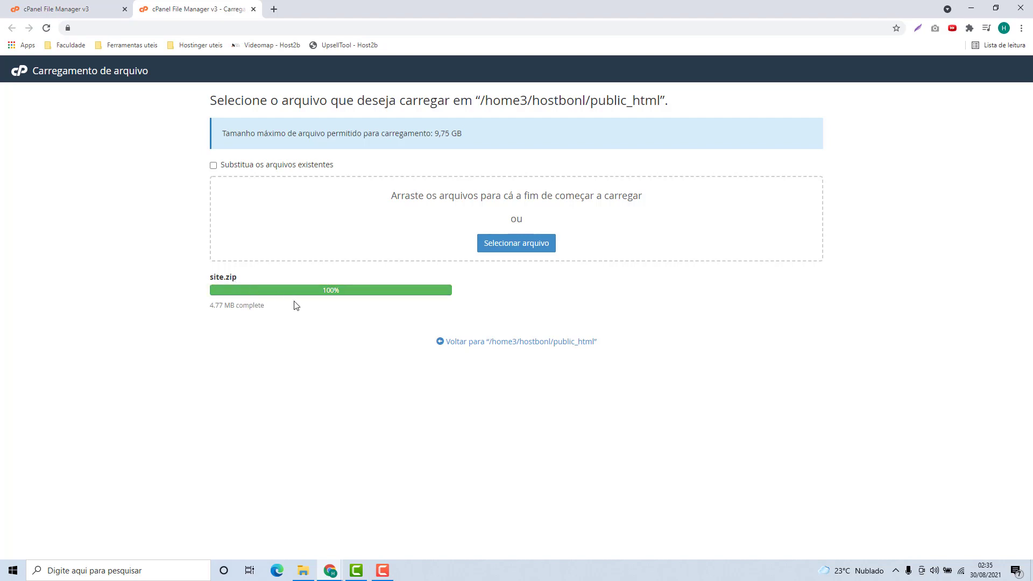
{"action": "left_click", "coordinate": [454, 344]}
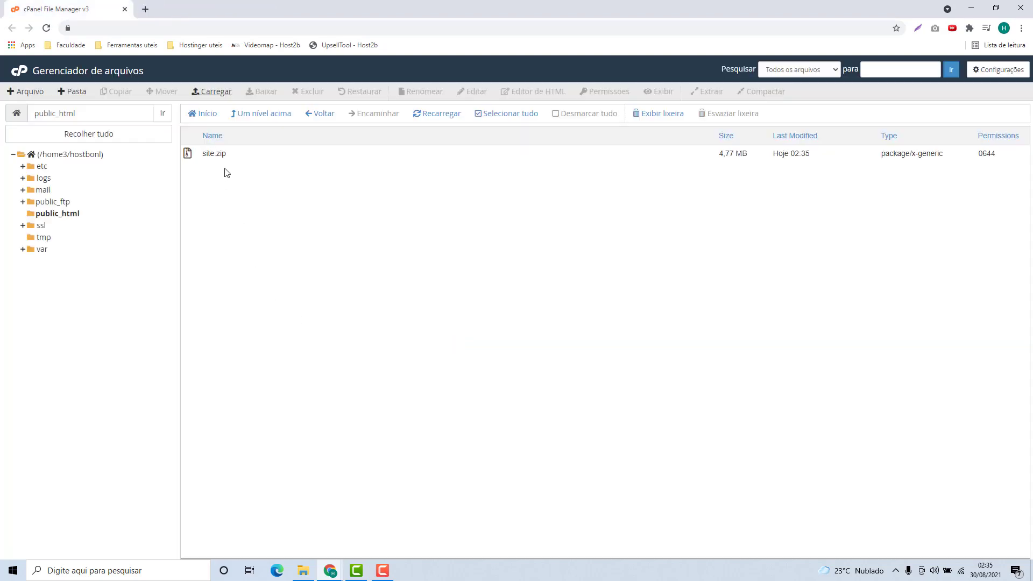
Step: Extract site.zip into /public_html and look through the extraction results
{"action": "left_click", "coordinate": [243, 159]}
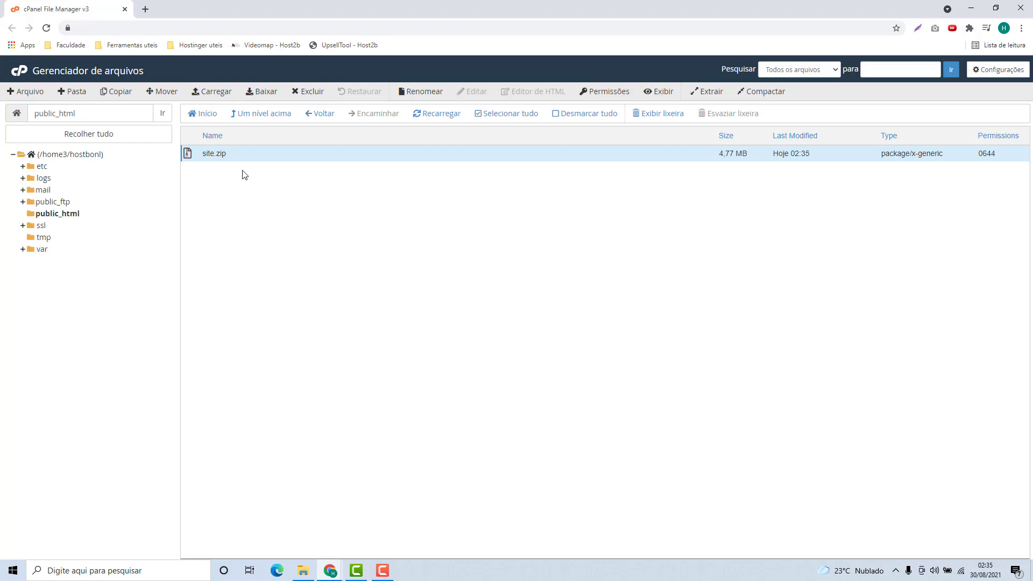
{"action": "left_click", "coordinate": [241, 154]}
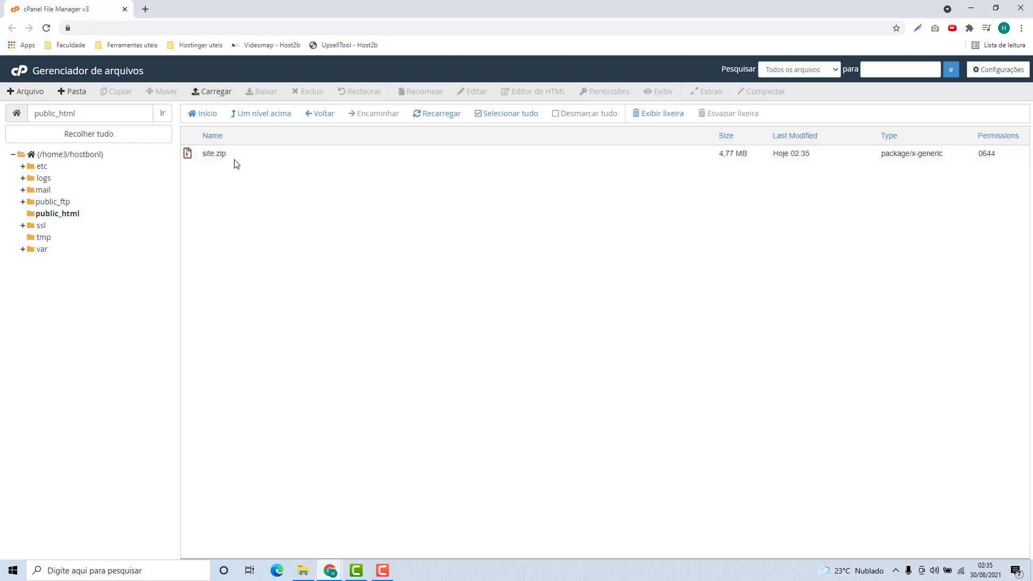
{"action": "left_click", "coordinate": [235, 160]}
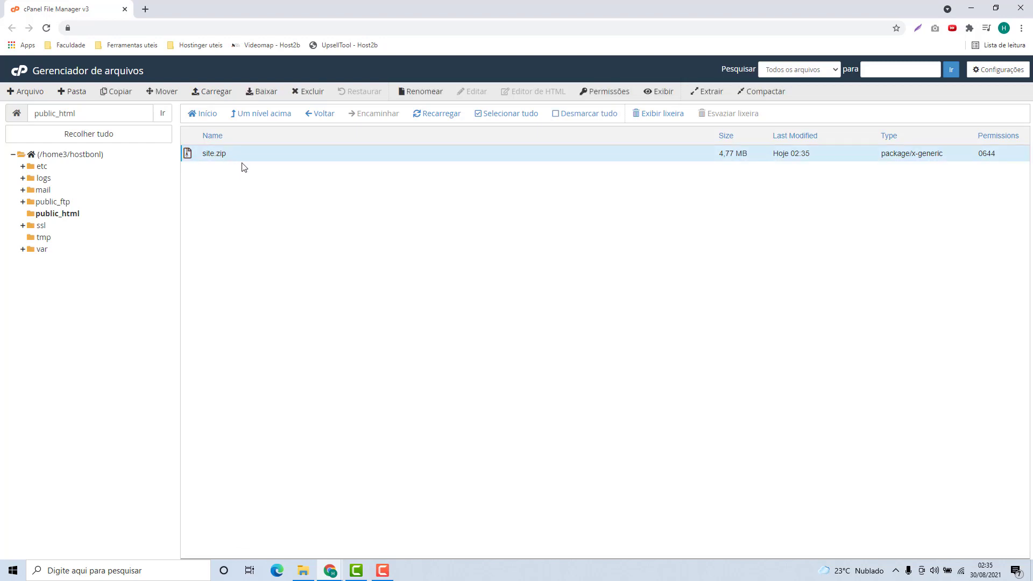
{"action": "left_click", "coordinate": [710, 97]}
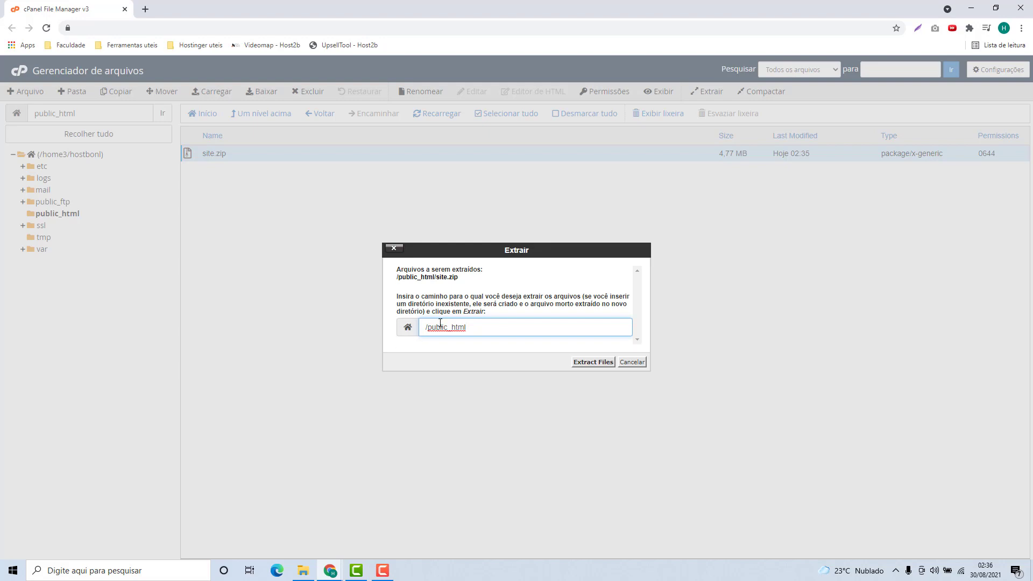
{"action": "left_click", "coordinate": [587, 366]}
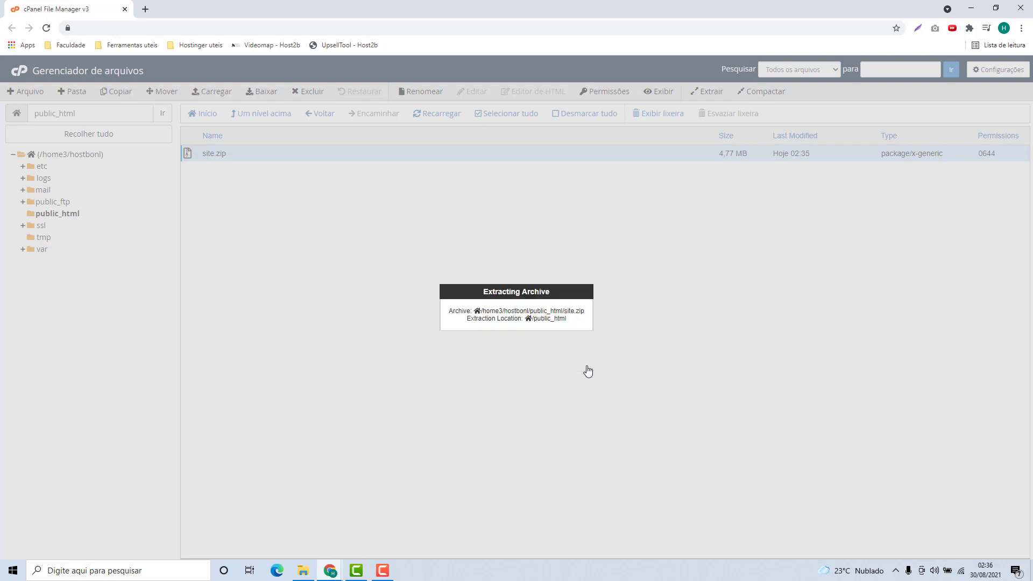
{"action": "scroll", "coordinate": [370, 271], "scroll_direction": "down", "scroll_amount": 18}
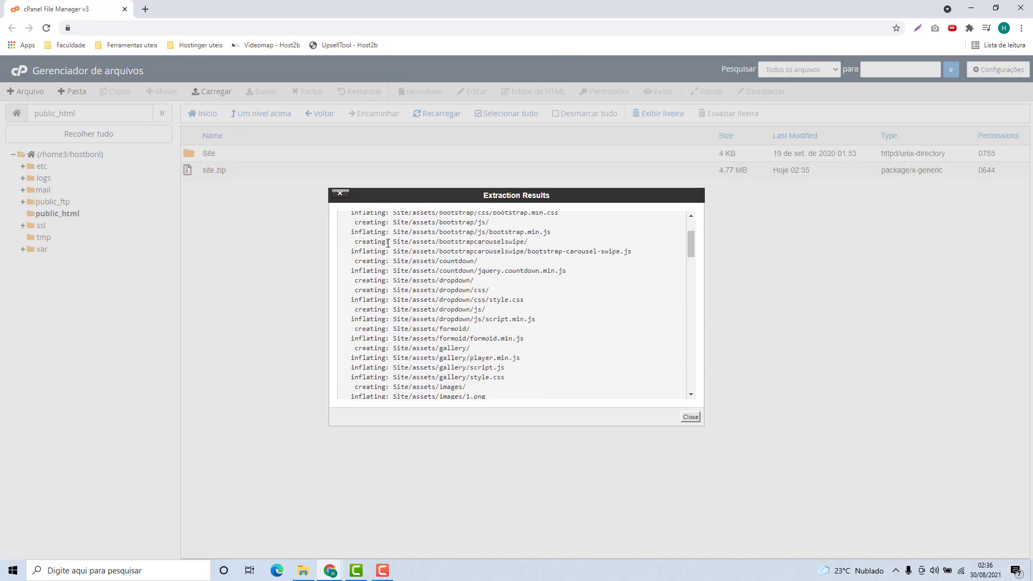
{"action": "scroll", "coordinate": [425, 373], "scroll_direction": "up", "scroll_amount": 18}
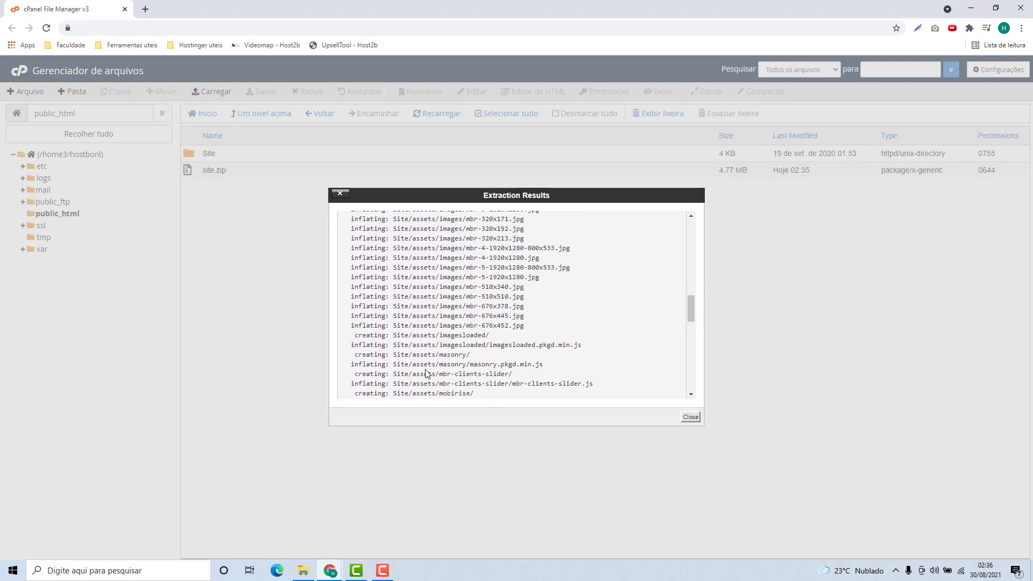
Step: Close the extraction results and open the extracted Site folder in public_html to check its contents
{"action": "left_click", "coordinate": [691, 417]}
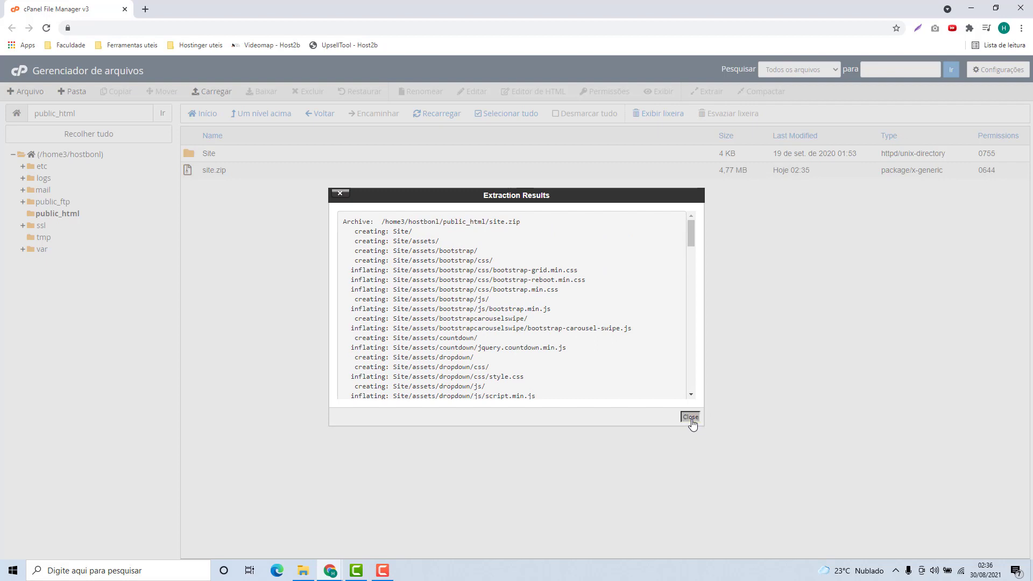
{"action": "double_click", "coordinate": [236, 156]}
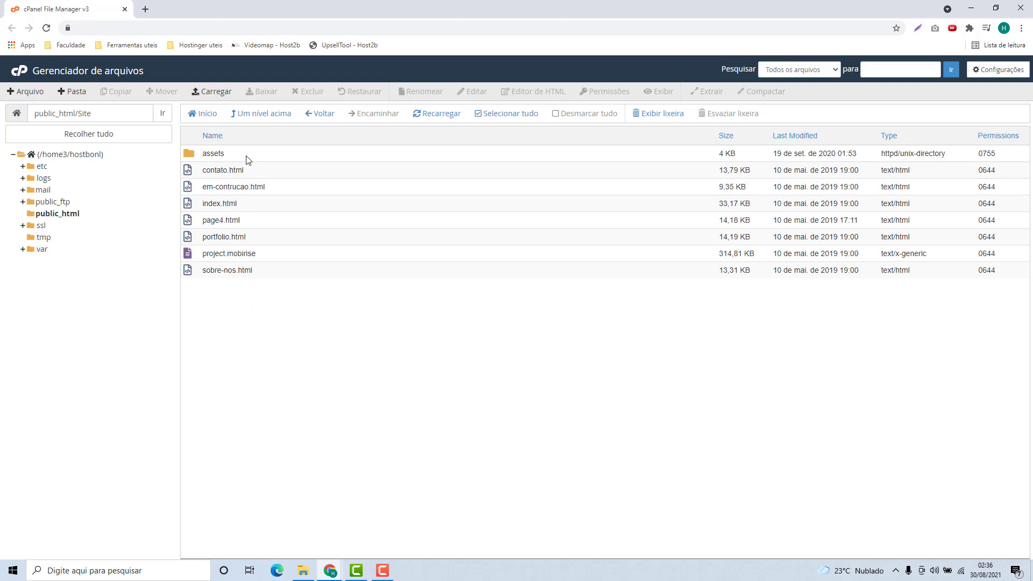
{"action": "left_click", "coordinate": [320, 114]}
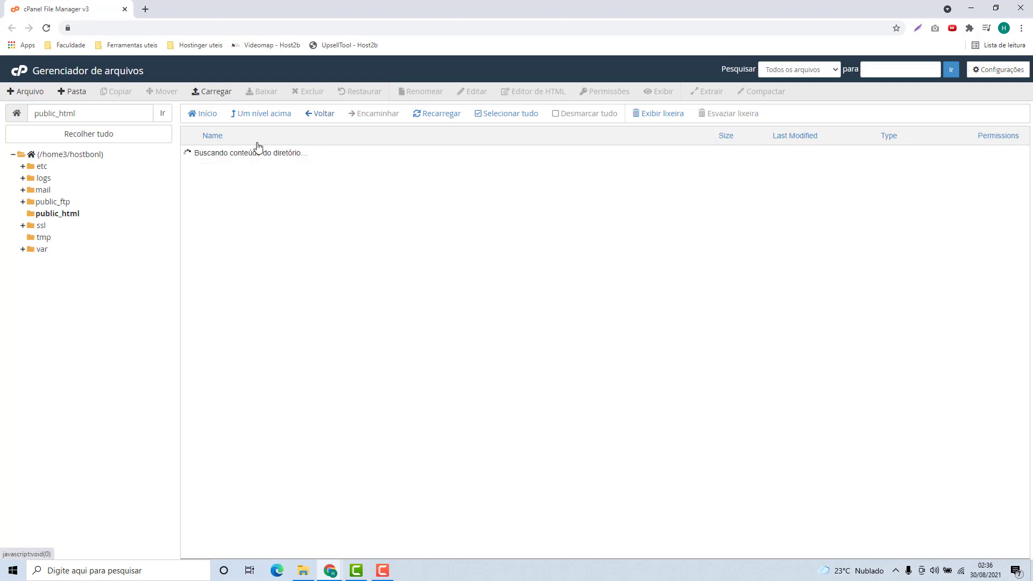
{"action": "double_click", "coordinate": [210, 155]}
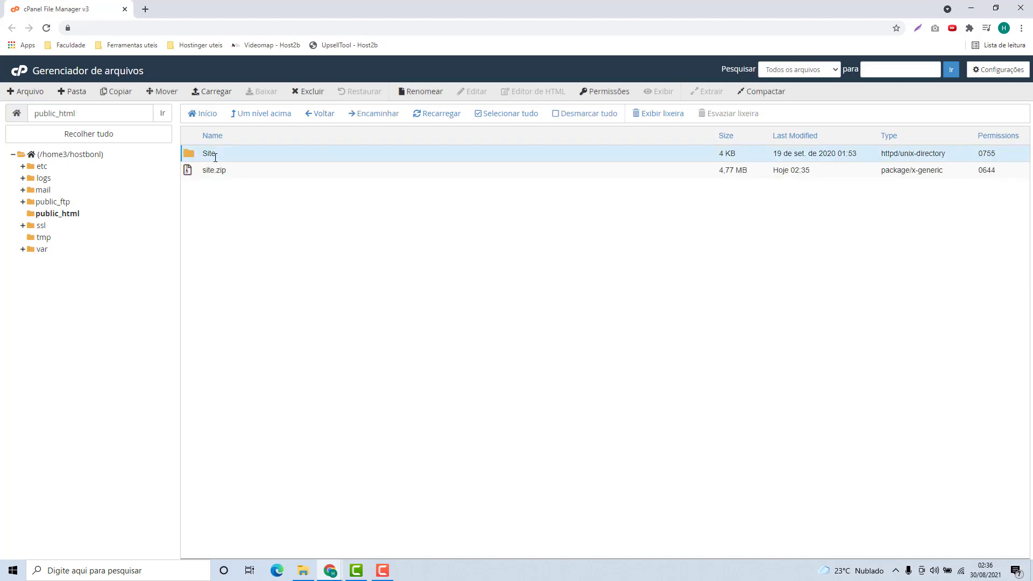
{"action": "left_click", "coordinate": [318, 160]}
{"action": "double_click", "coordinate": [318, 160]}
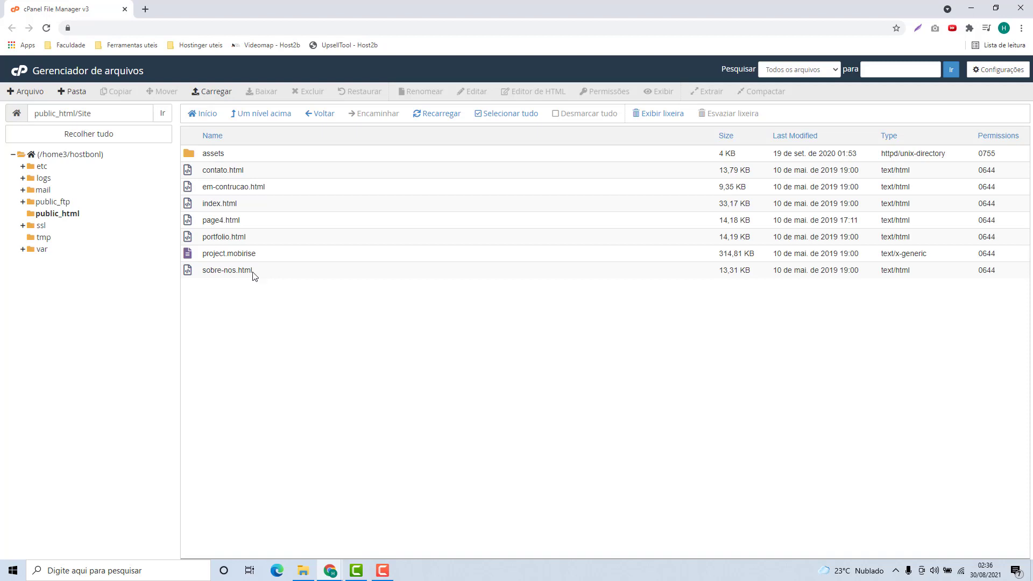
Step: Move the assets folder and all the website files from the Site folder up into /public_html
{"action": "left_click_drag", "start_coordinate": [254, 273], "coordinate": [292, 159]}
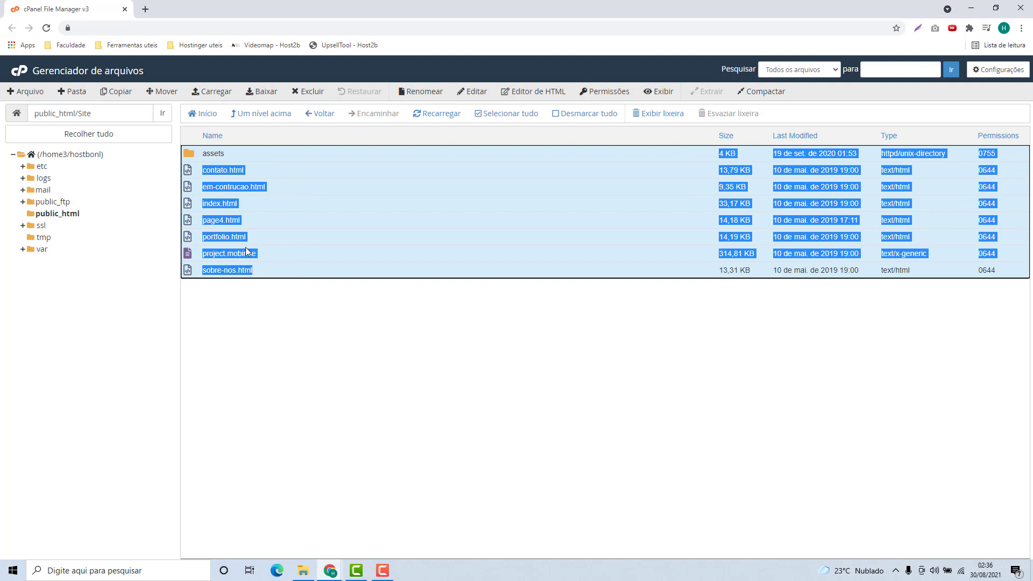
{"action": "left_click", "coordinate": [164, 93]}
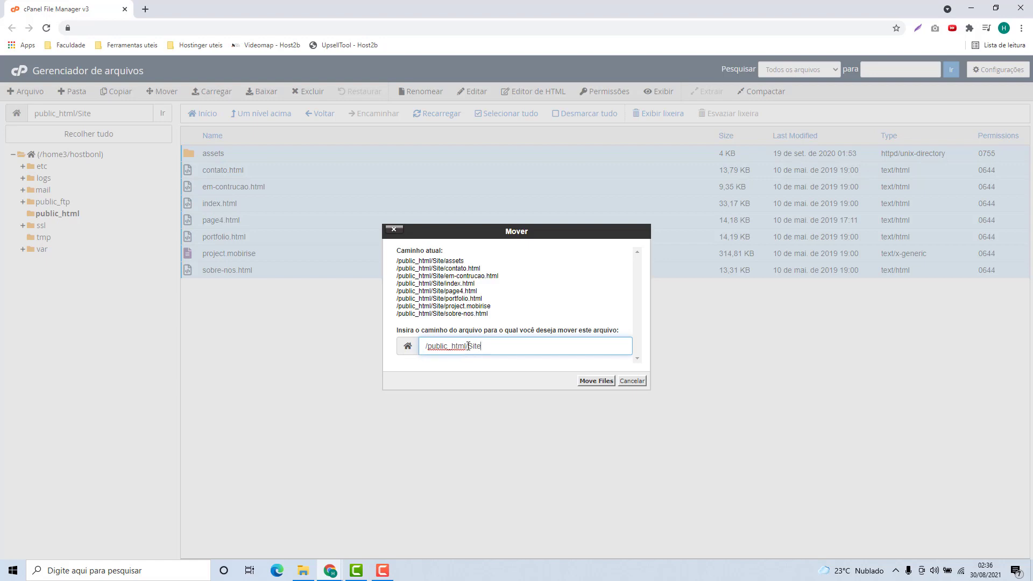
{"action": "left_click_drag", "start_coordinate": [467, 345], "coordinate": [431, 344]}
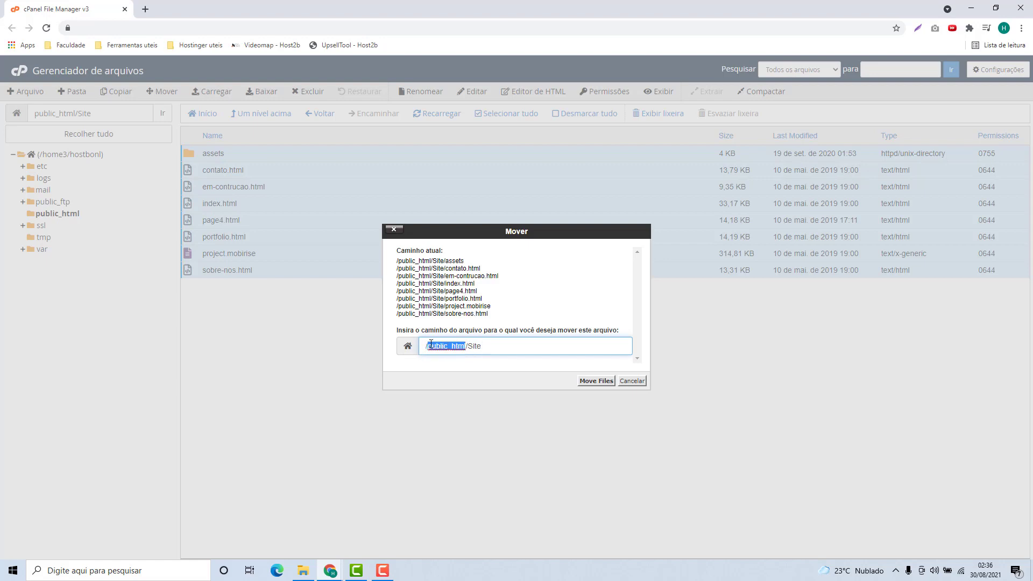
{"action": "left_click", "coordinate": [521, 353]}
{"action": "key", "text": "BackSpace"}
{"action": "key", "text": "BackSpace"}
{"action": "left_click", "coordinate": [596, 381]}
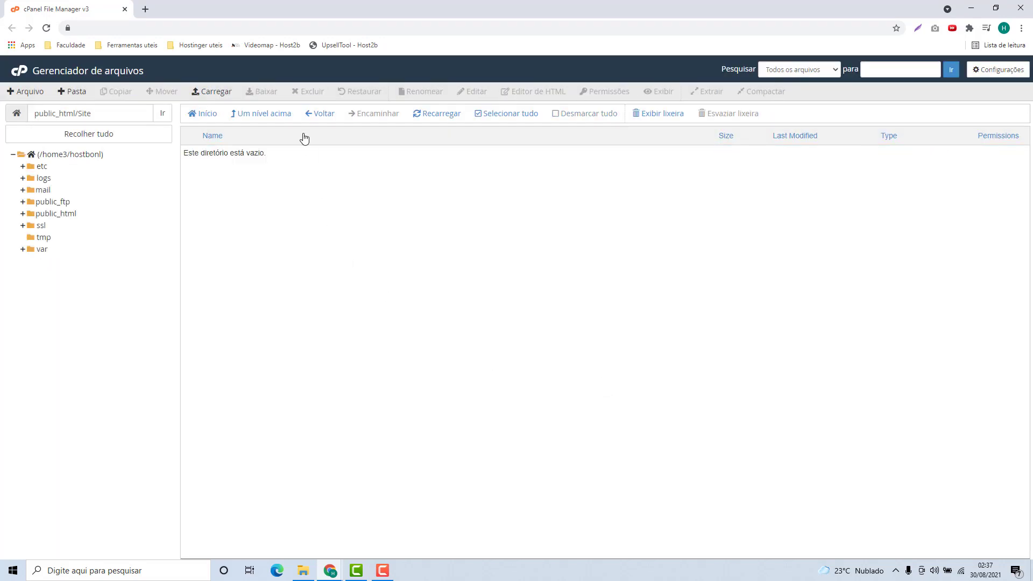
Step: Return to public_html and permanently delete the emptied Site folder and site.zip, skipping the trash
{"action": "left_click", "coordinate": [58, 215]}
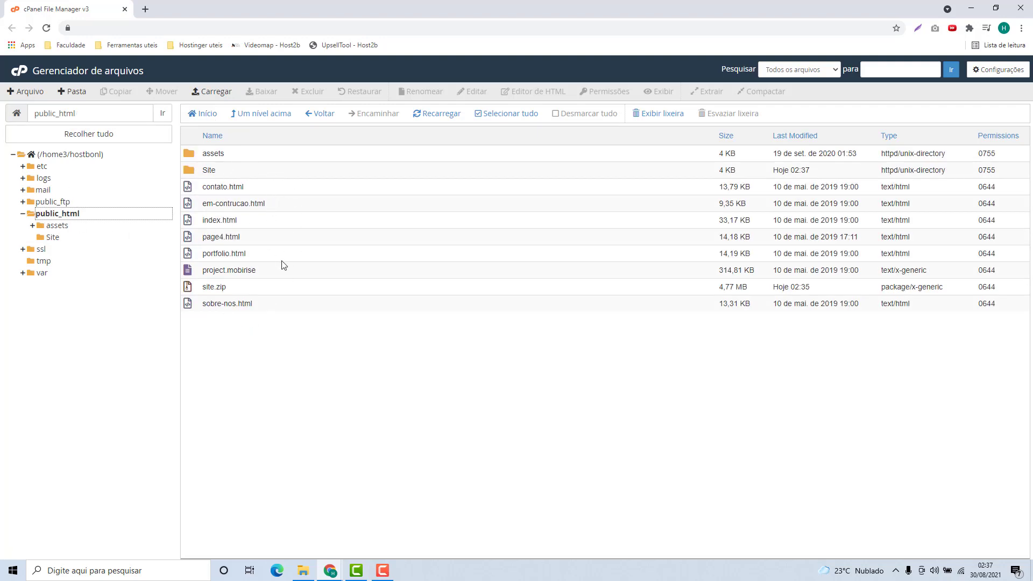
{"action": "left_click", "coordinate": [249, 289]}
{"action": "left_click", "coordinate": [225, 175], "text": "ctrl"}
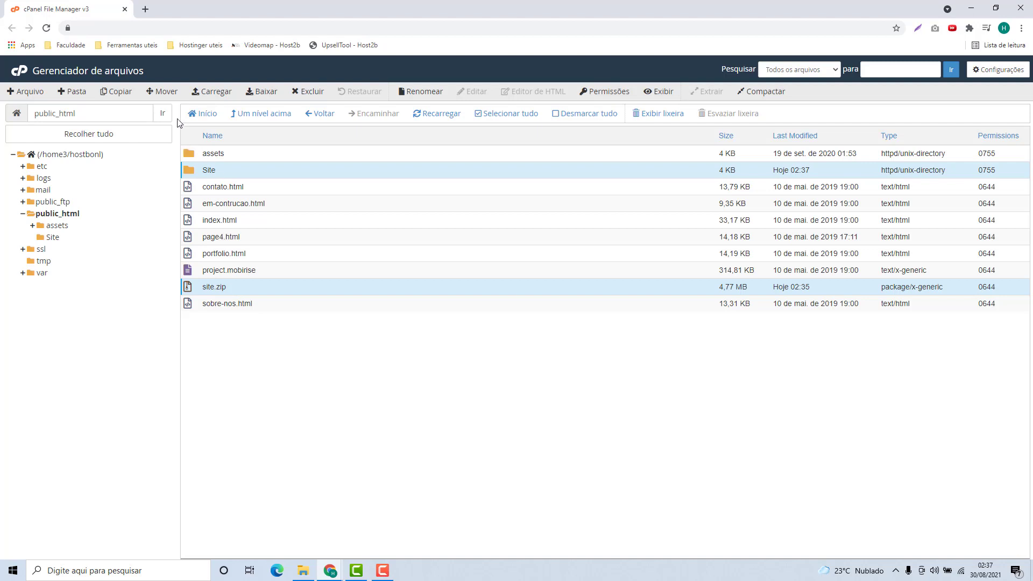
{"action": "left_click", "coordinate": [312, 92]}
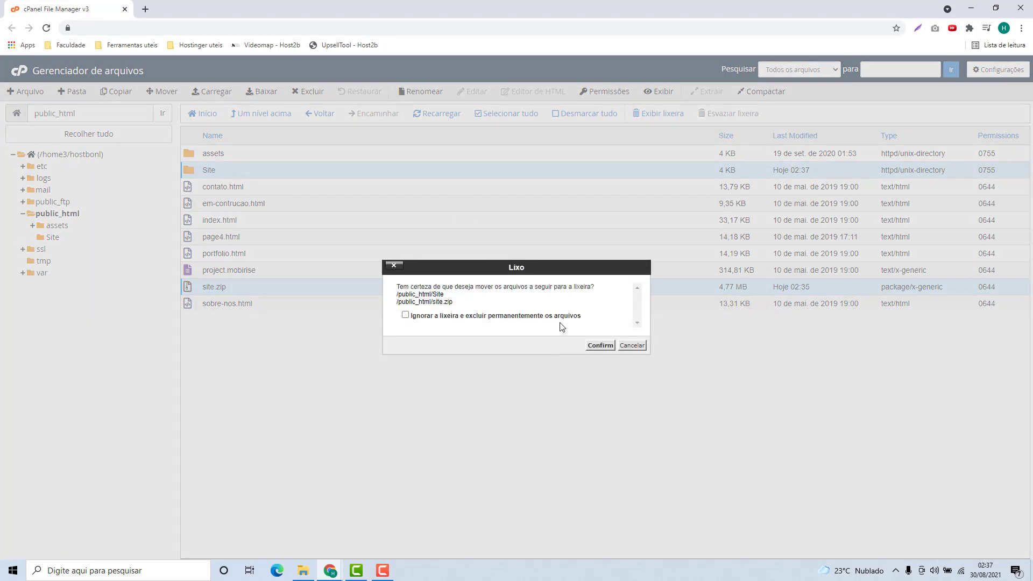
{"action": "left_click", "coordinate": [562, 317]}
{"action": "left_click", "coordinate": [601, 348]}
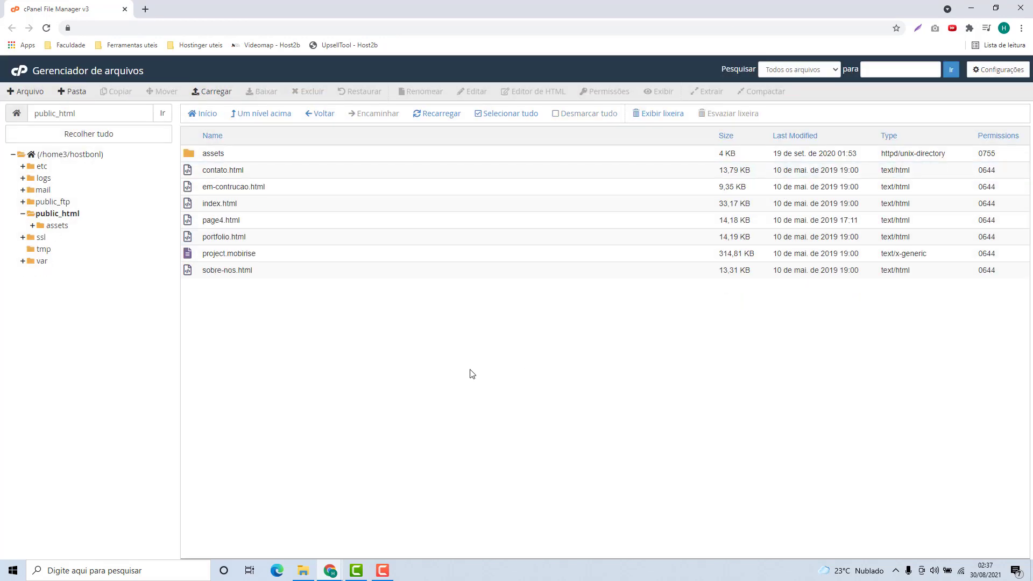